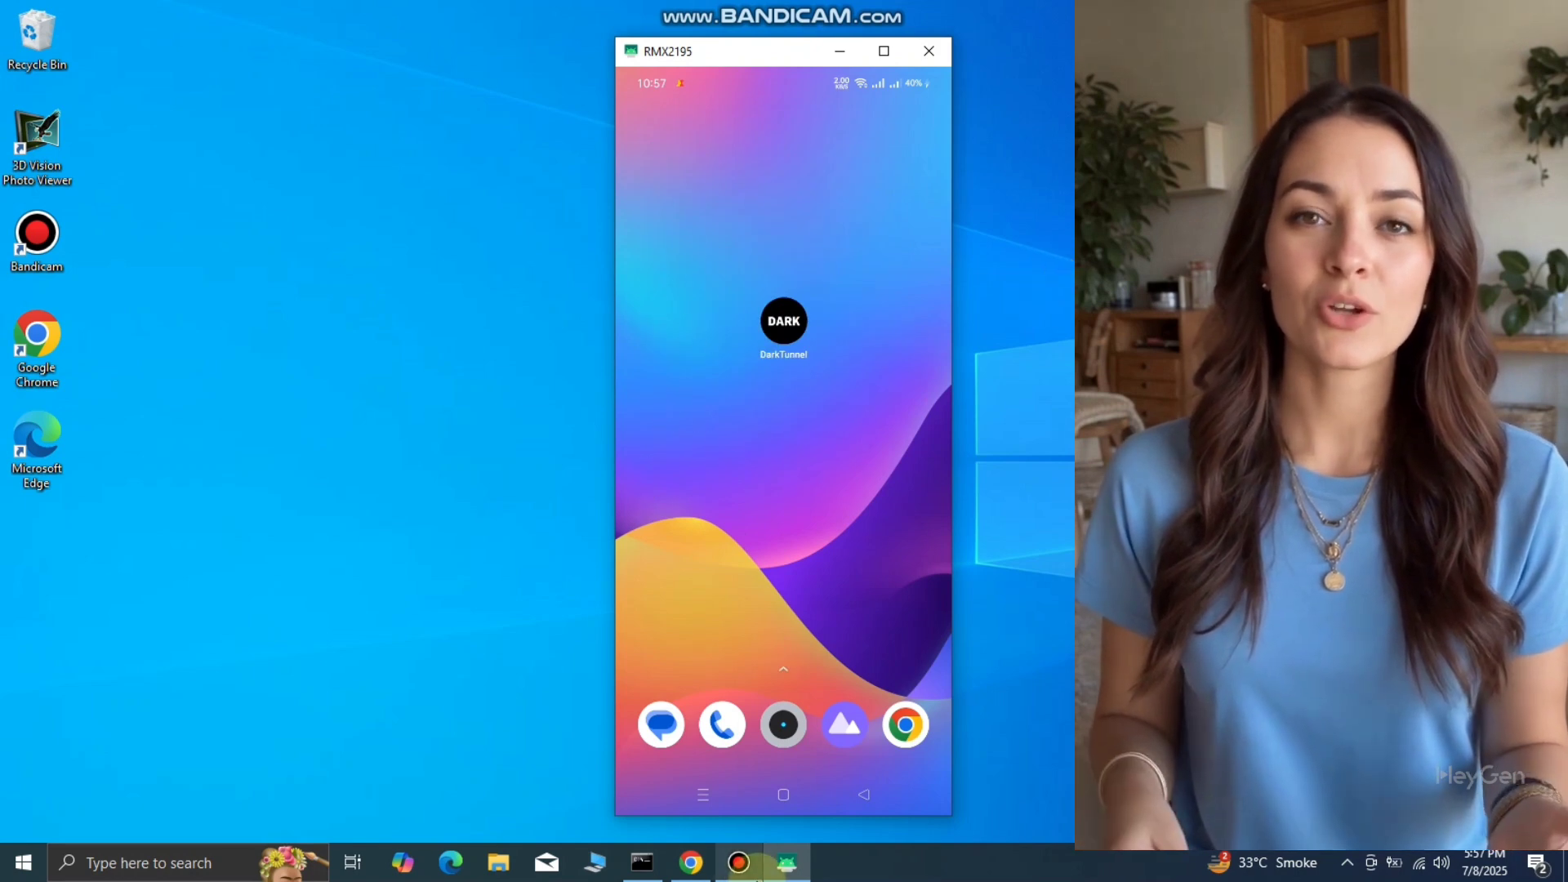
# - Switch between the recorder and phone mirror windows, then search Google for 'udp custom'
pyautogui.click(725, 866)
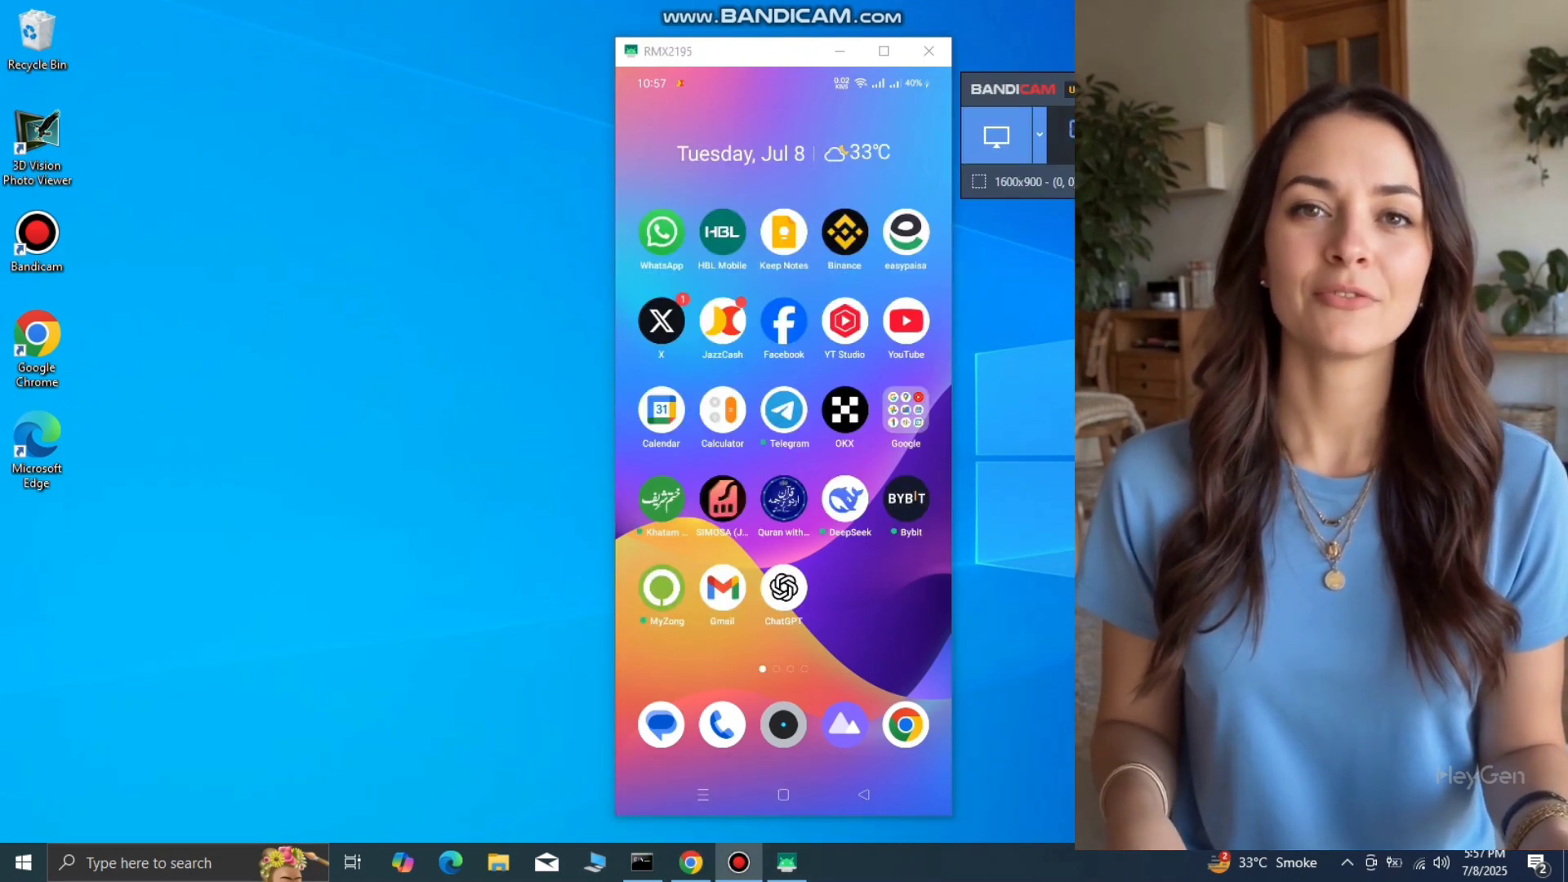
pyautogui.click(786, 863)
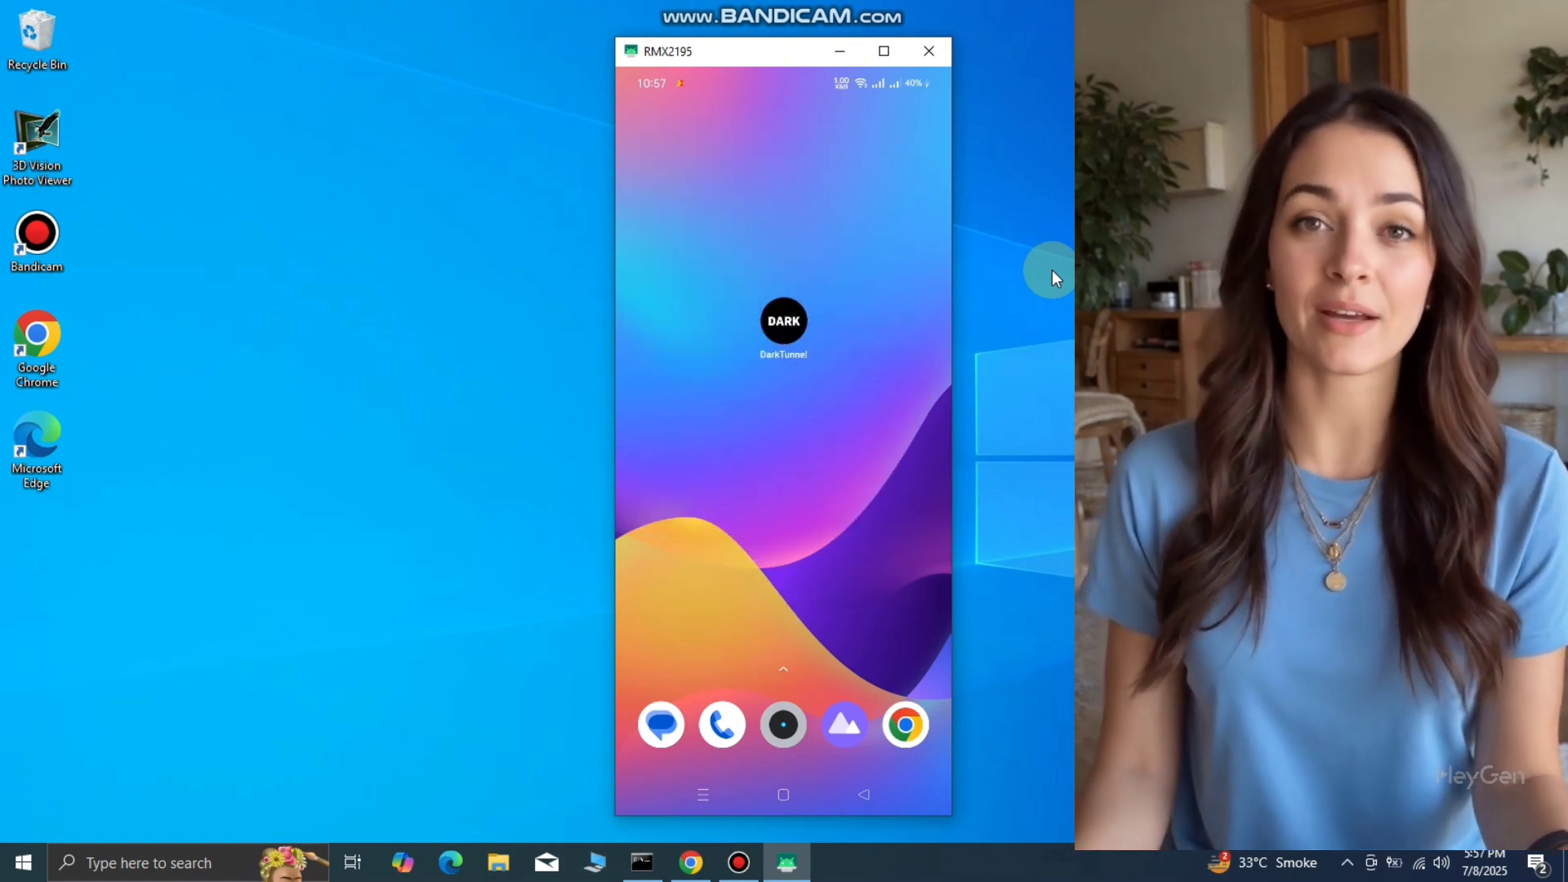
pyautogui.moveTo(737, 862)
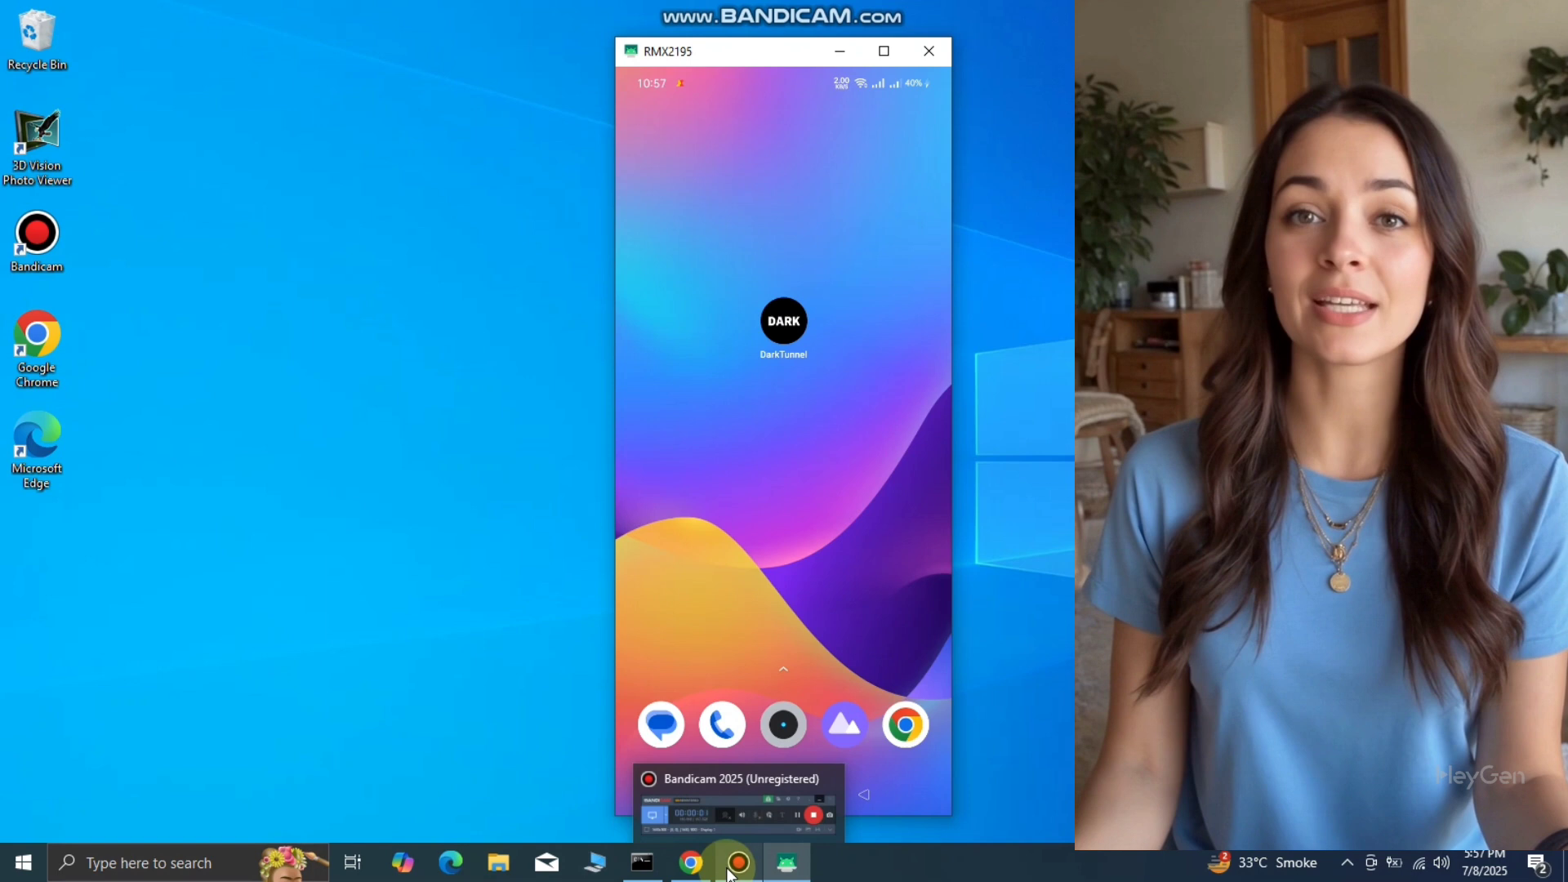
pyautogui.click(711, 868)
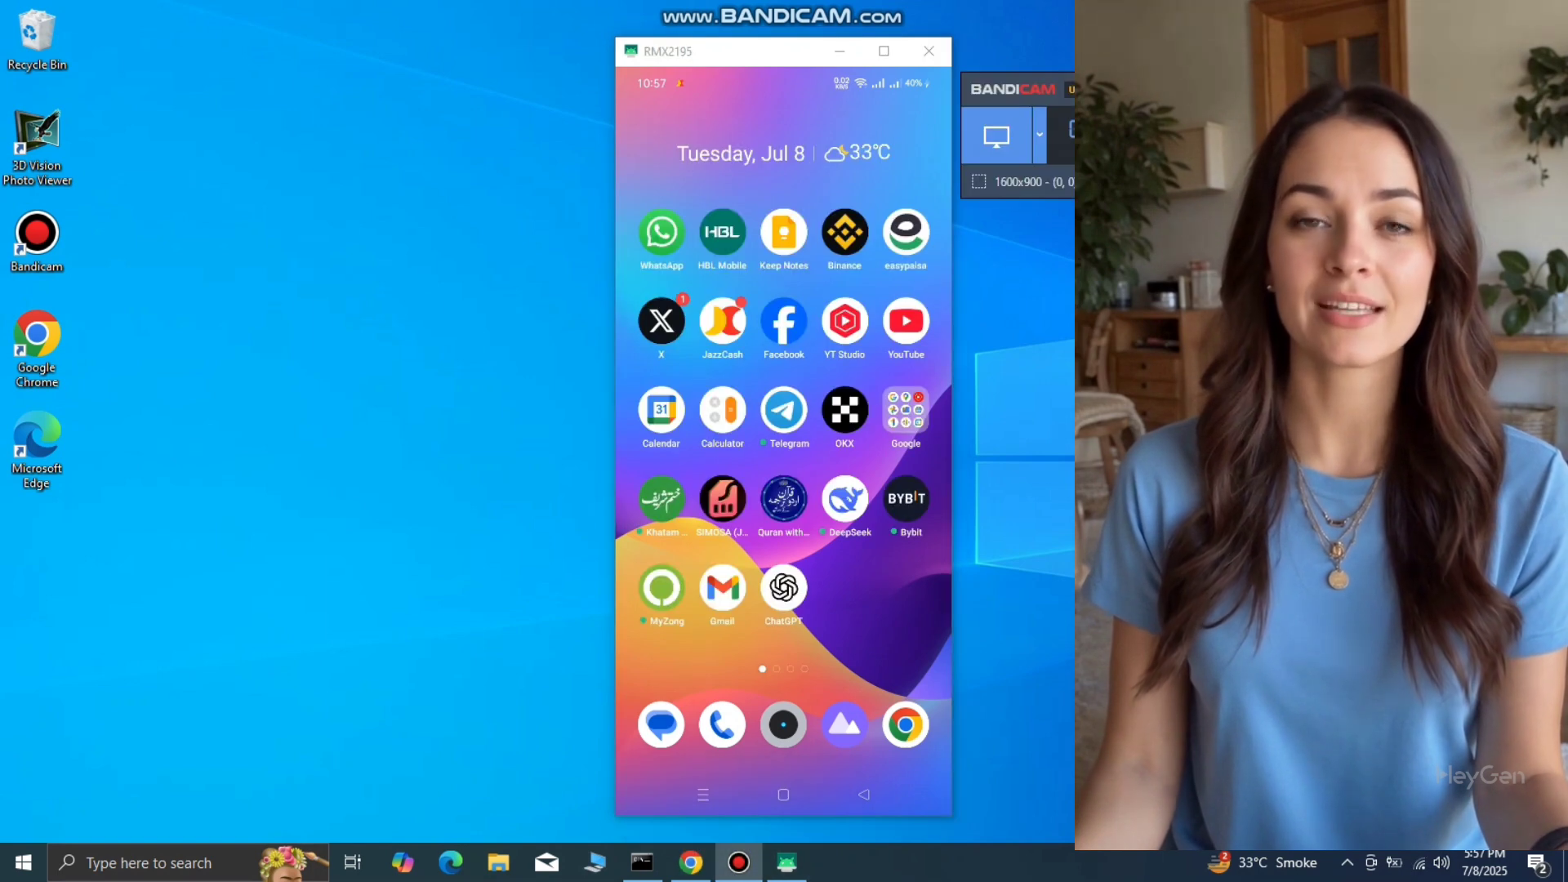
pyautogui.click(739, 862)
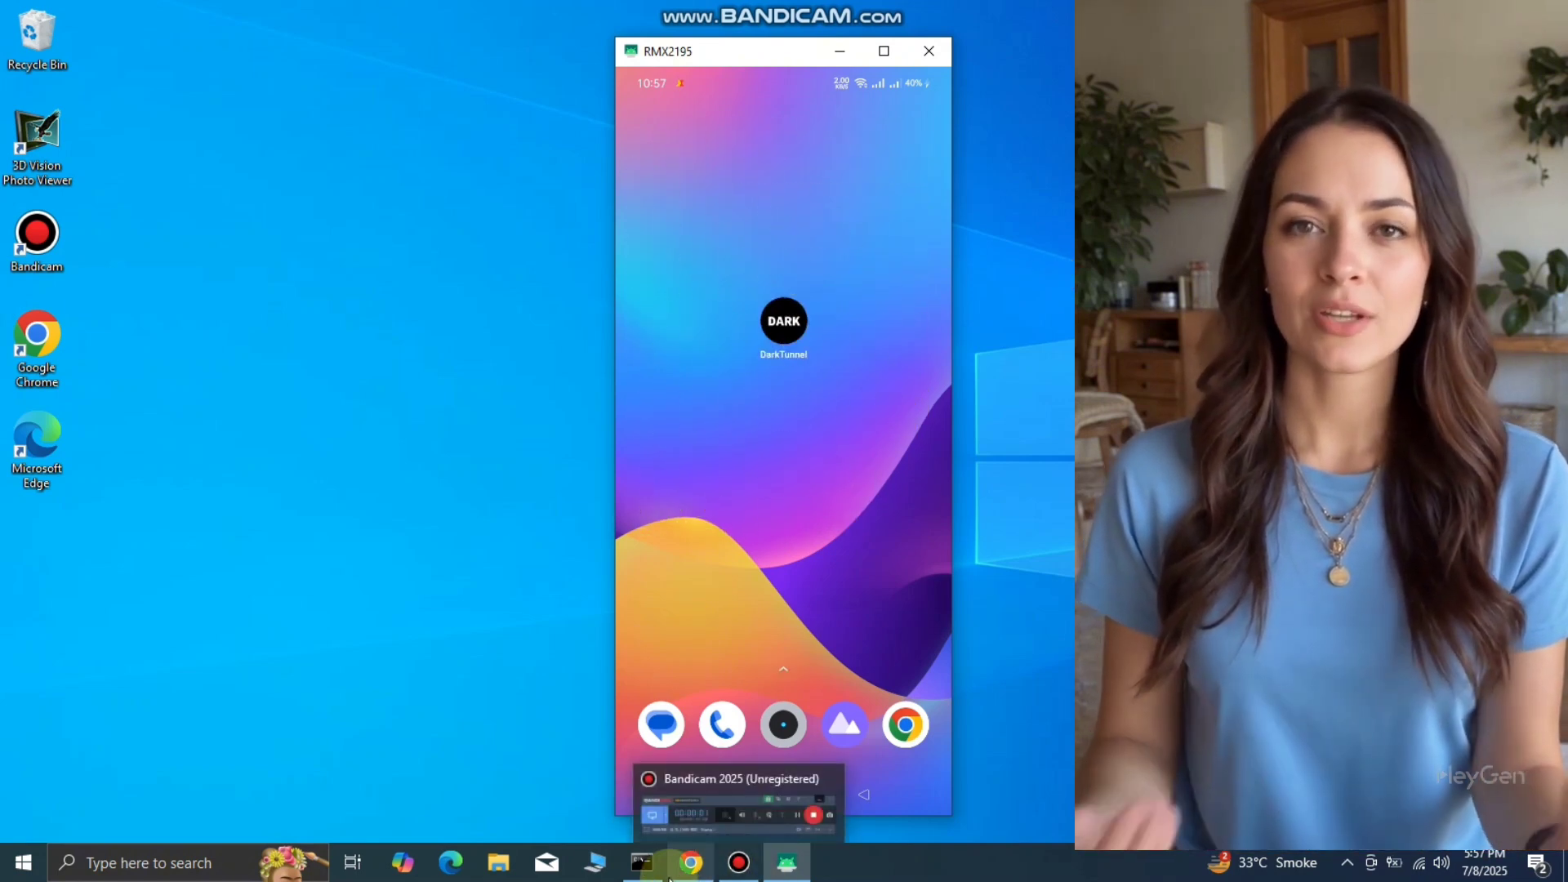
pyautogui.click(730, 865)
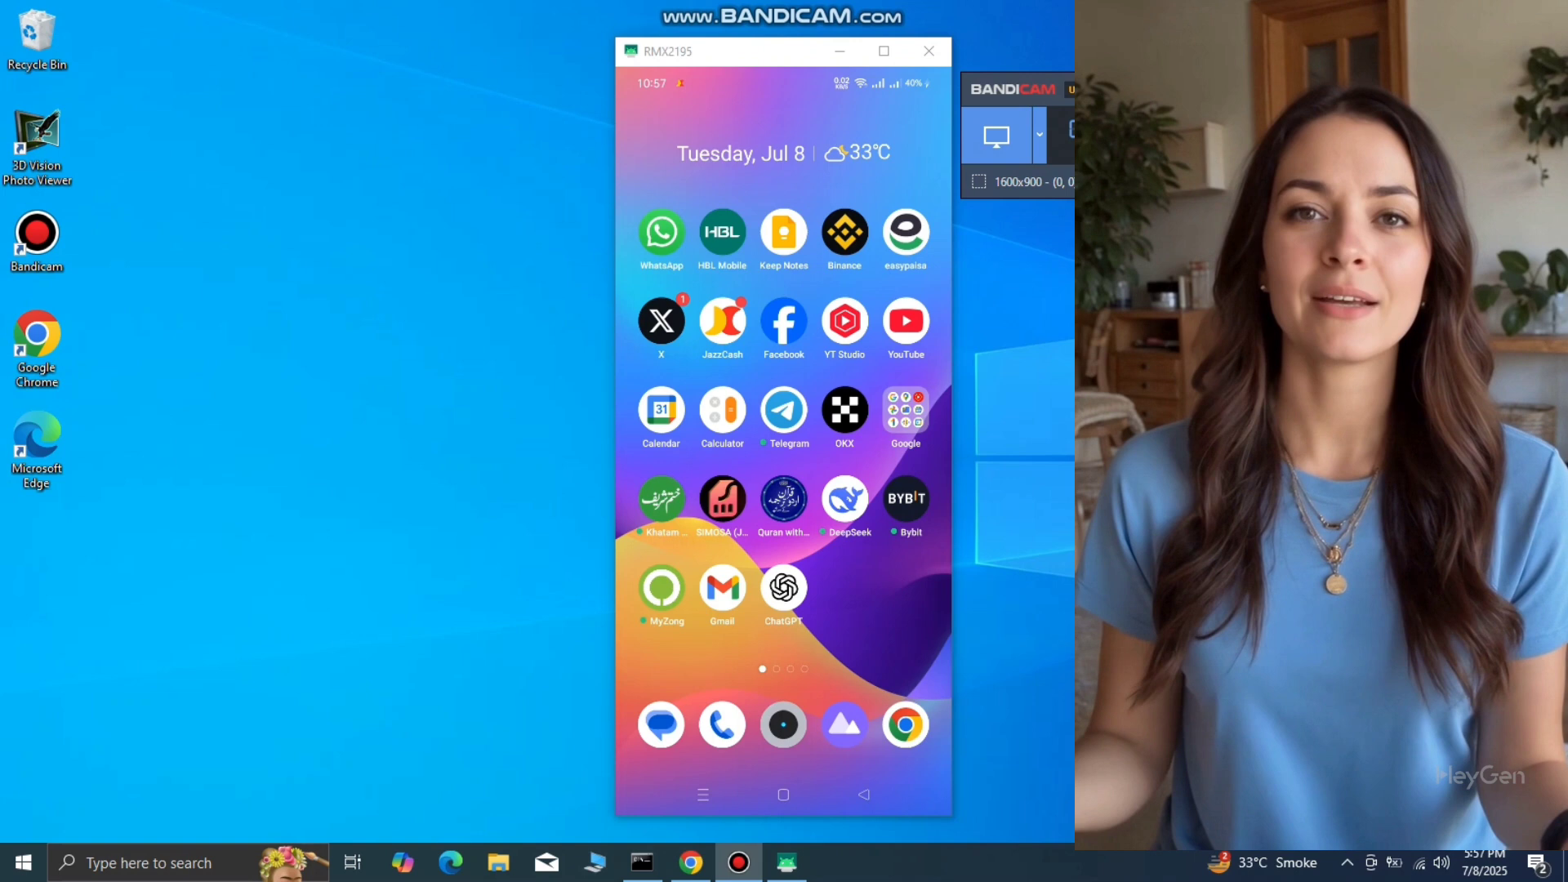
pyautogui.click(1226, 88)
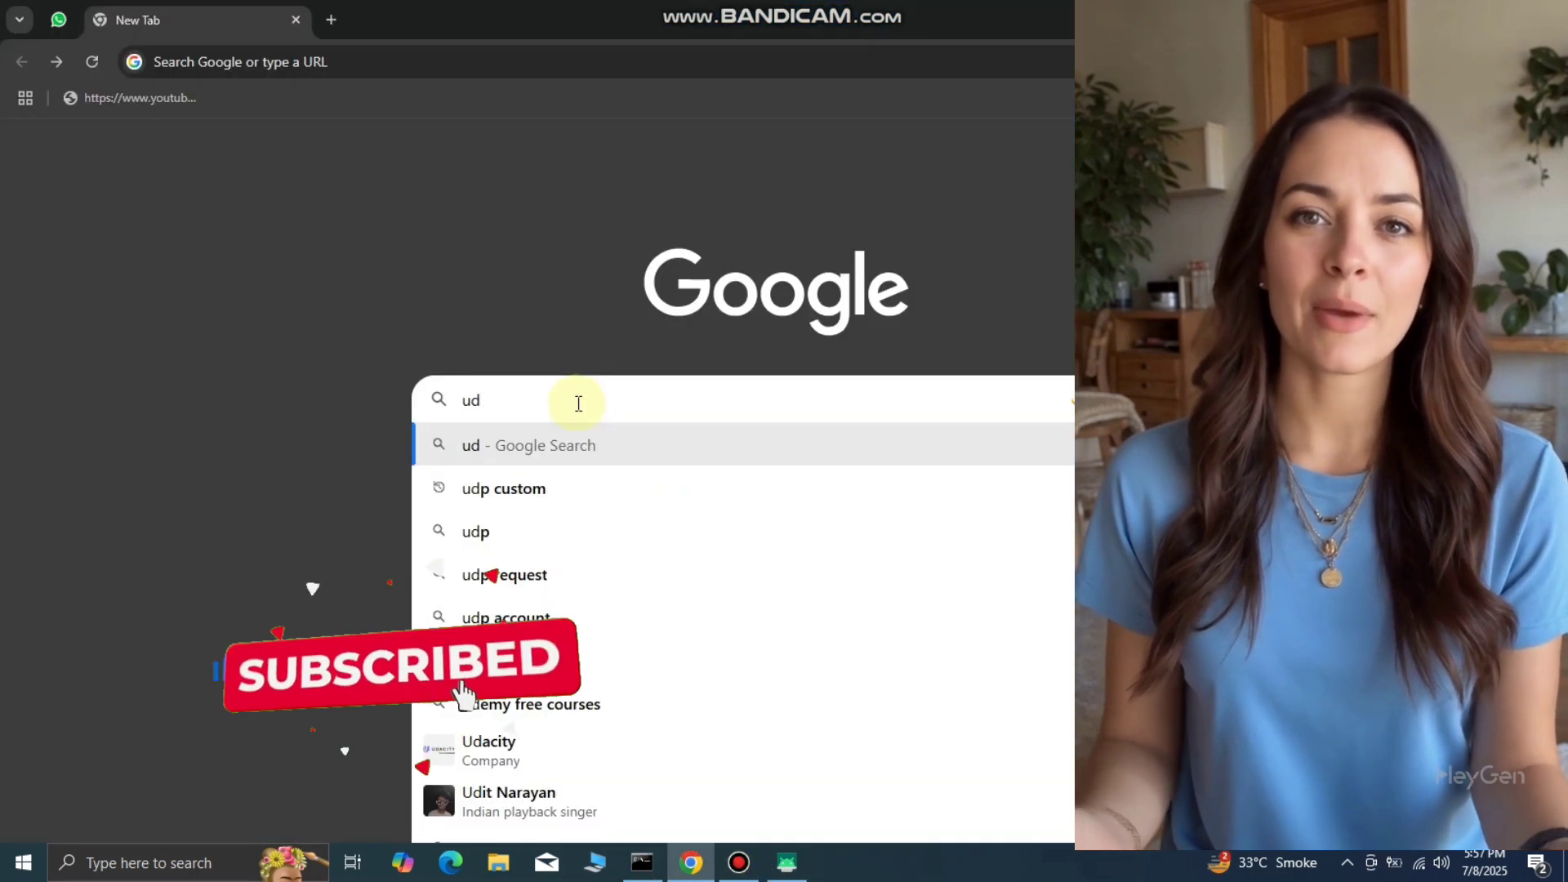
pyautogui.click(567, 500)
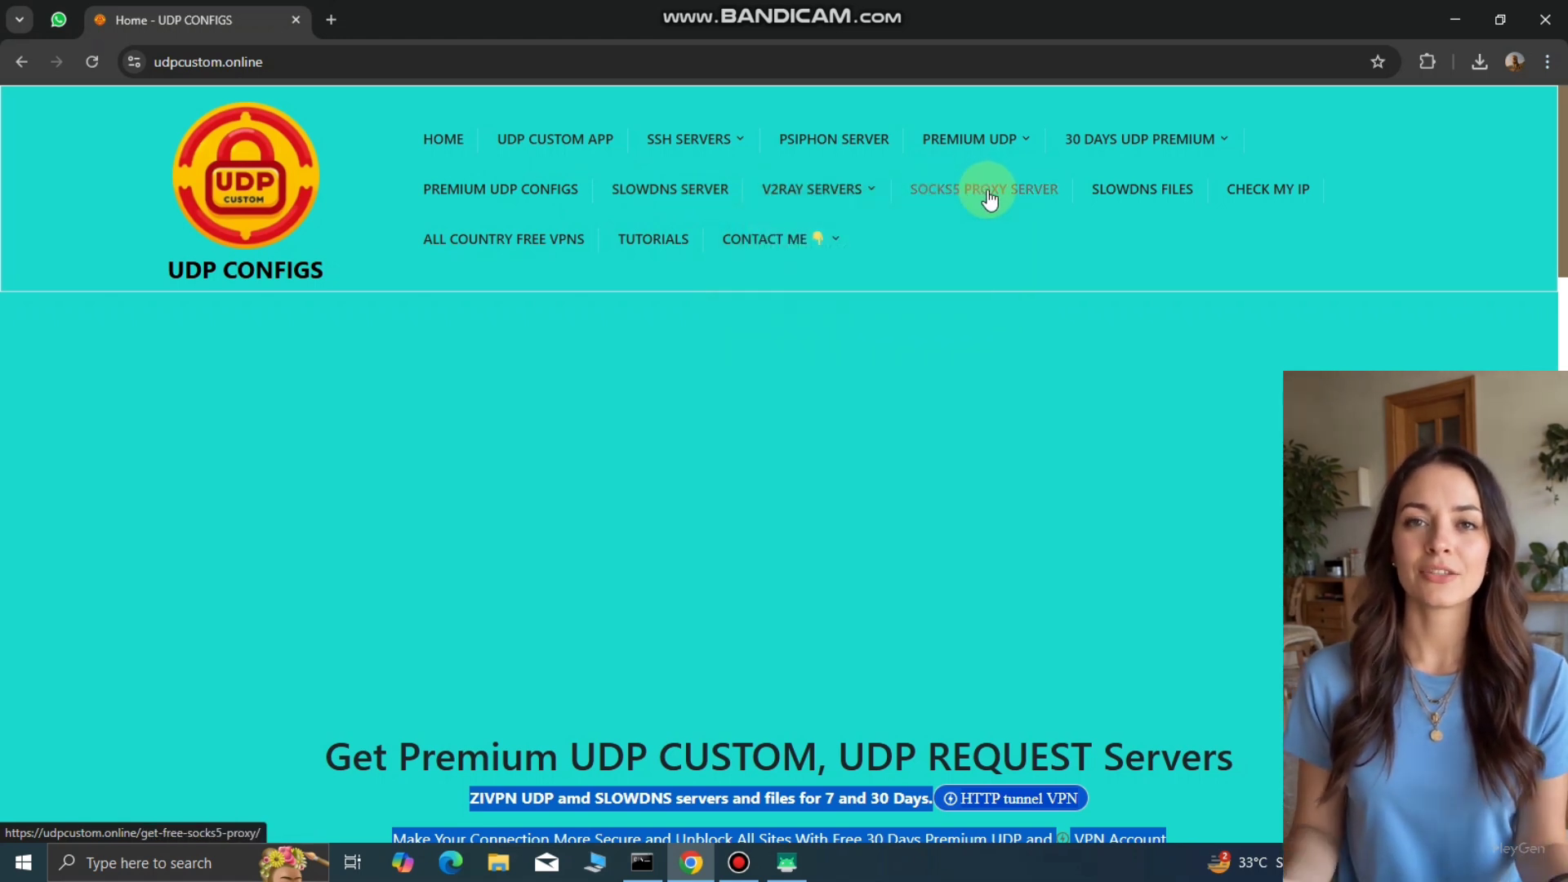
pyautogui.moveTo(814, 190)
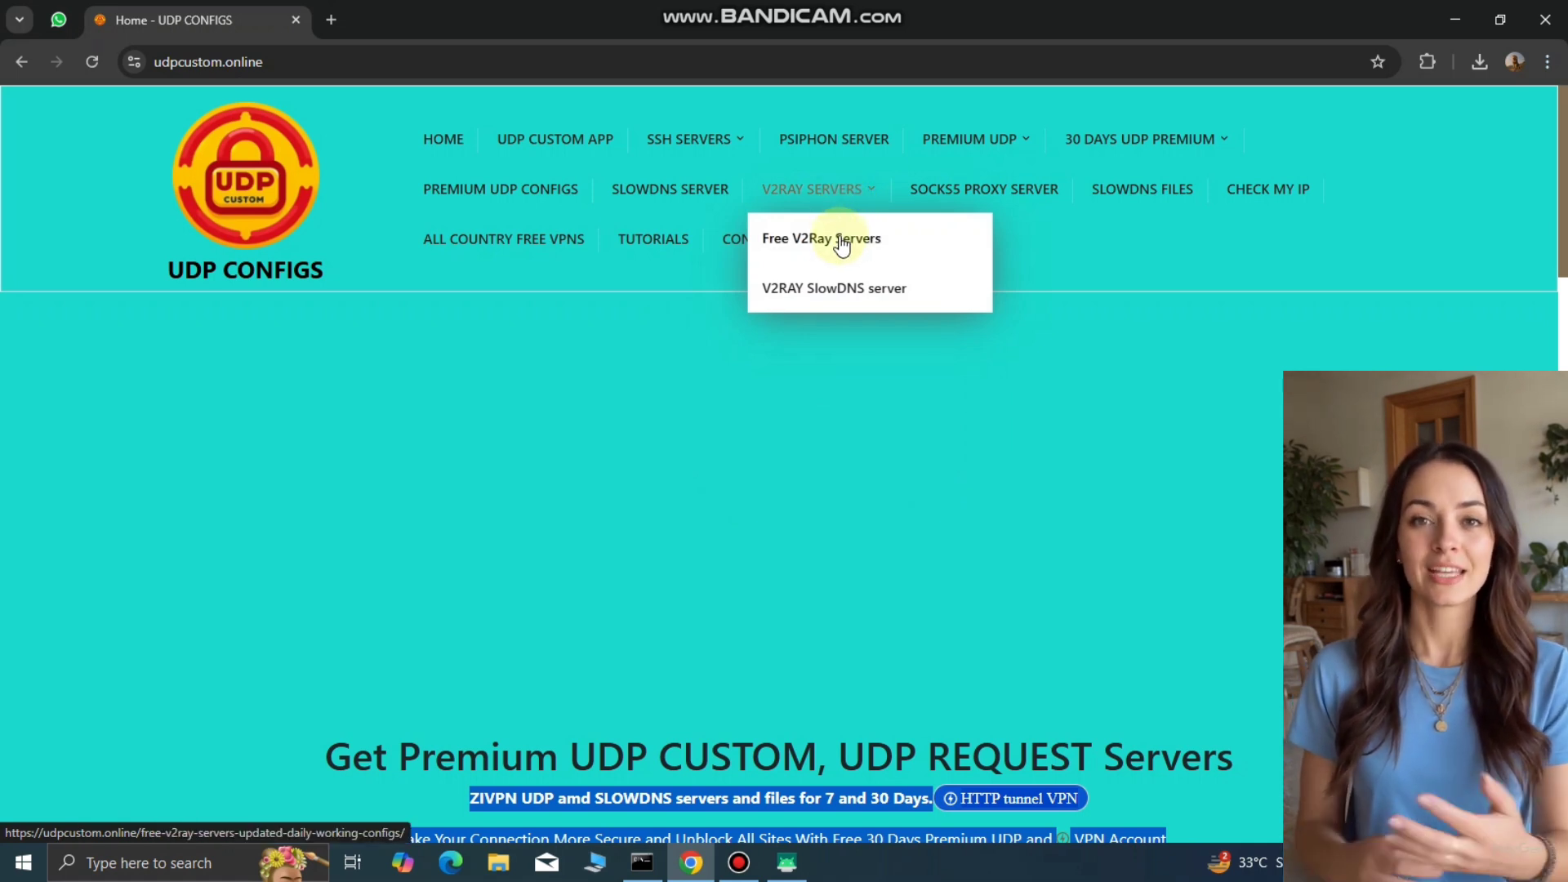
# - Create a 7-day V2Ray SlowDNS account named 'bvnb' after passing the reCAPTCHA
pyautogui.click(866, 299)
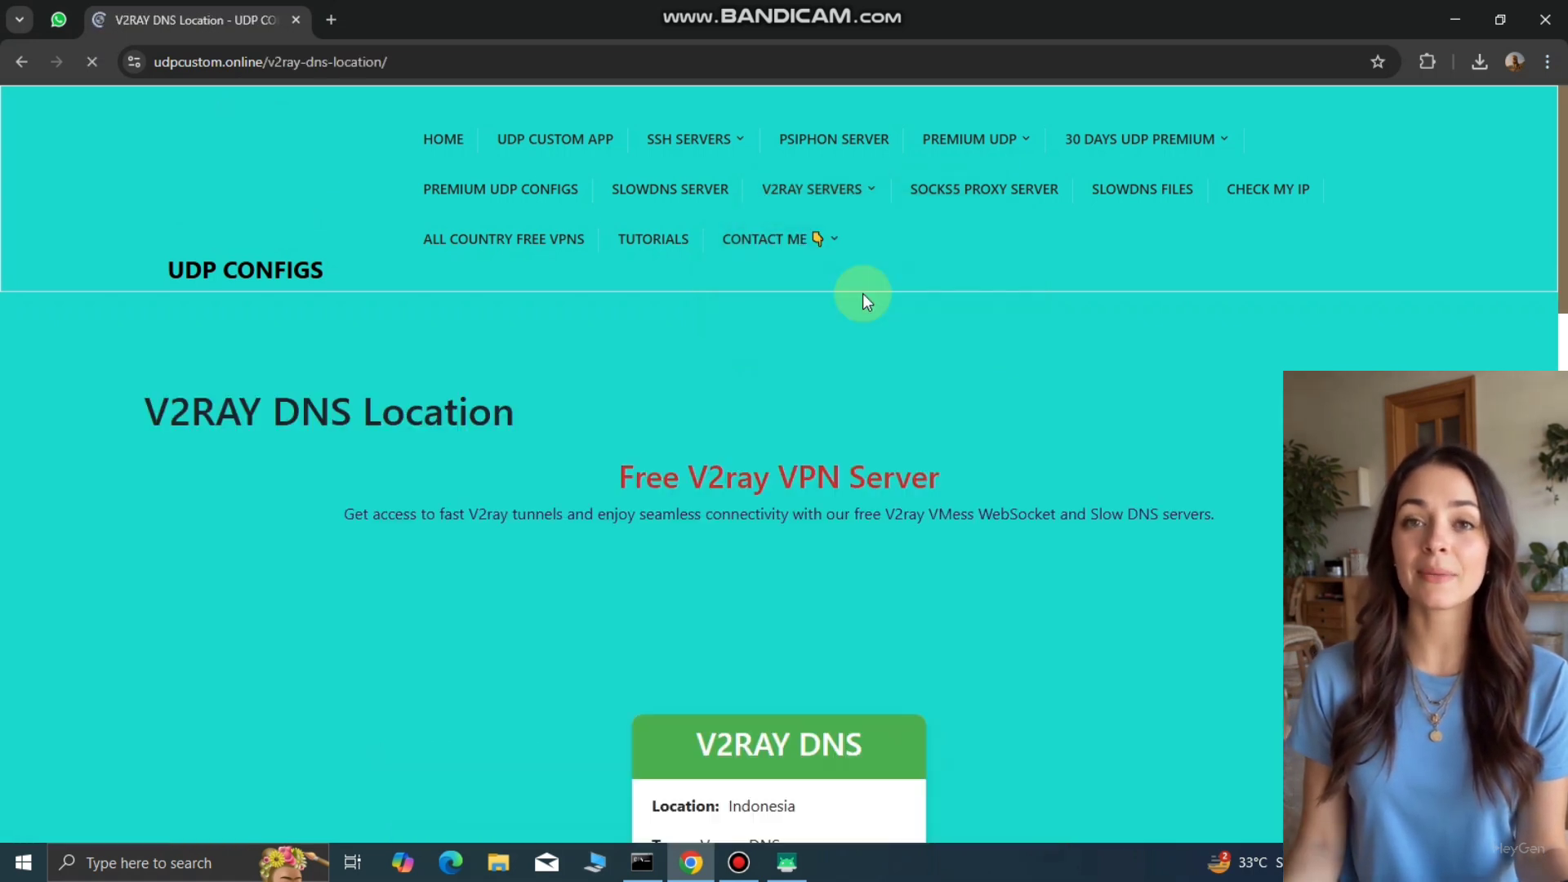
pyautogui.moveTo(1560, 298); pyautogui.dragTo(1561, 392)
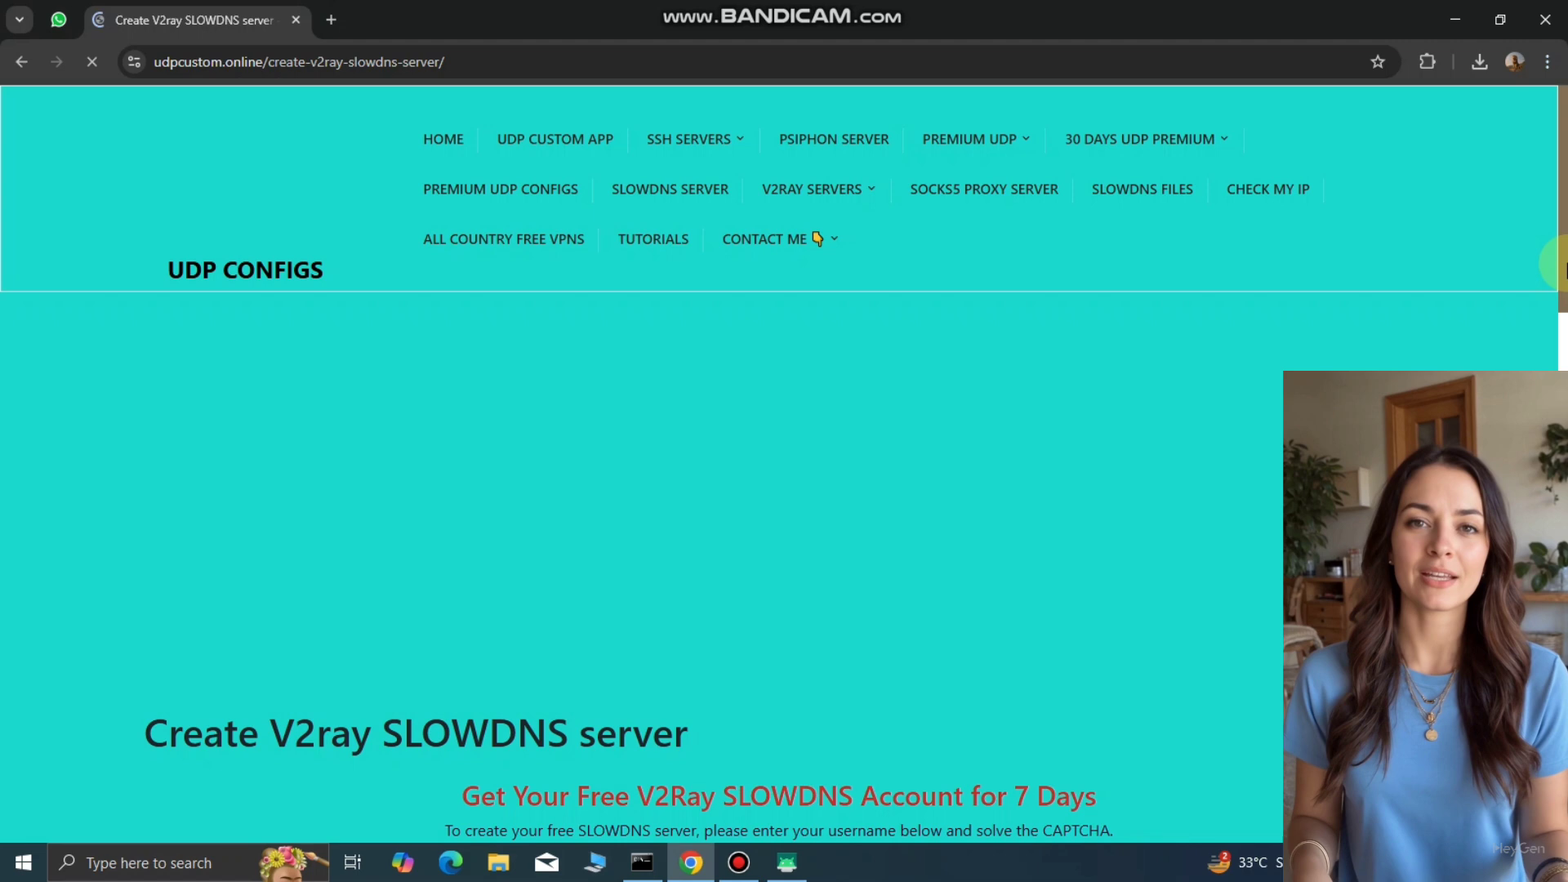
pyautogui.scroll(-1, 1564, 307)
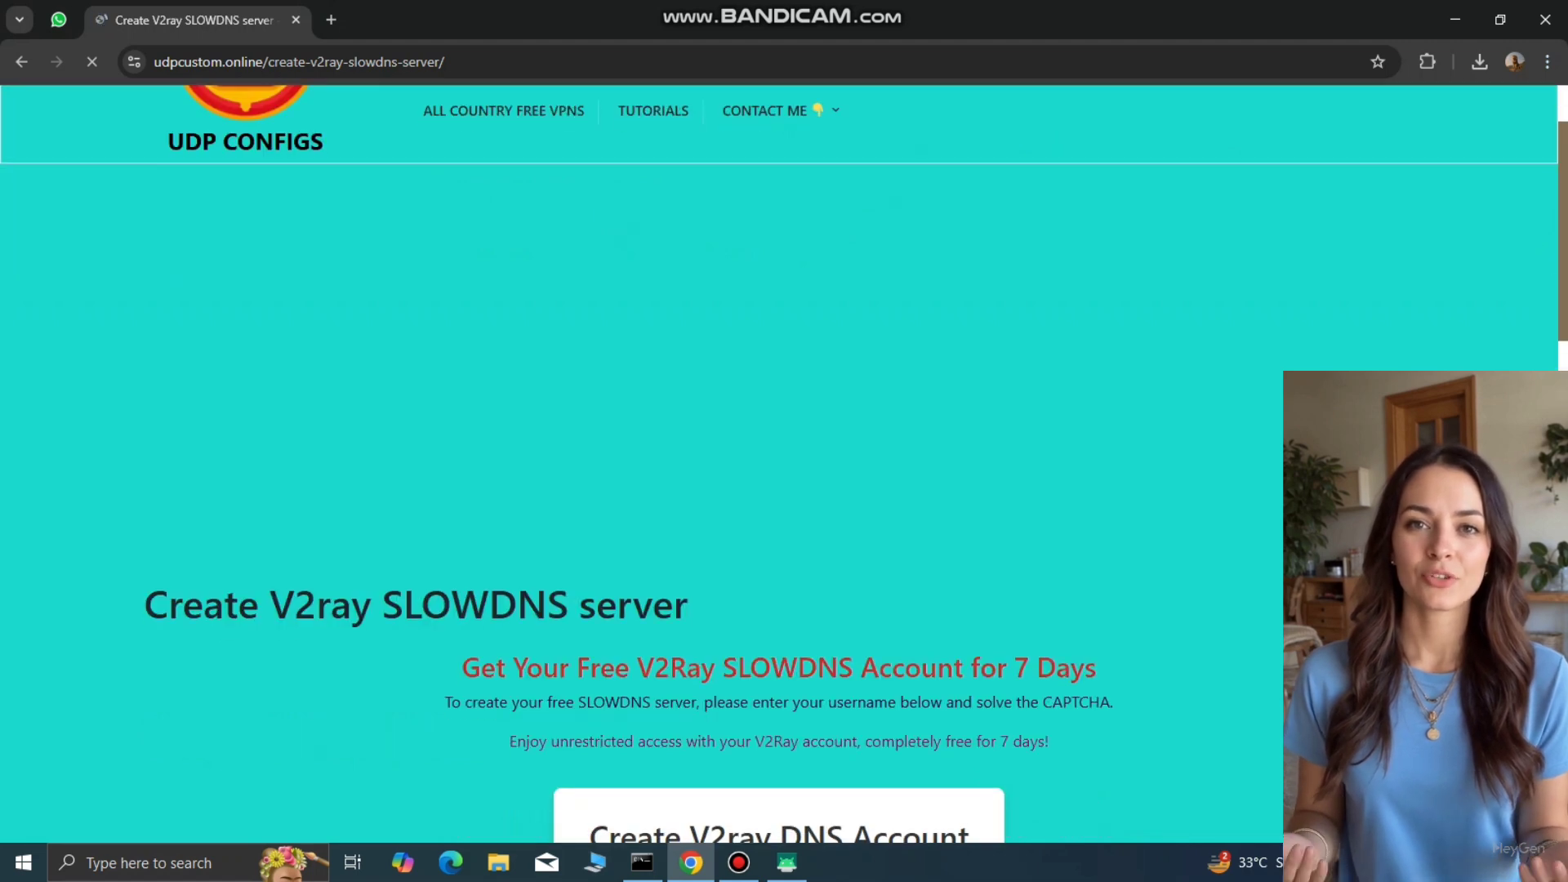
pyautogui.scroll(-5, 961, 596)
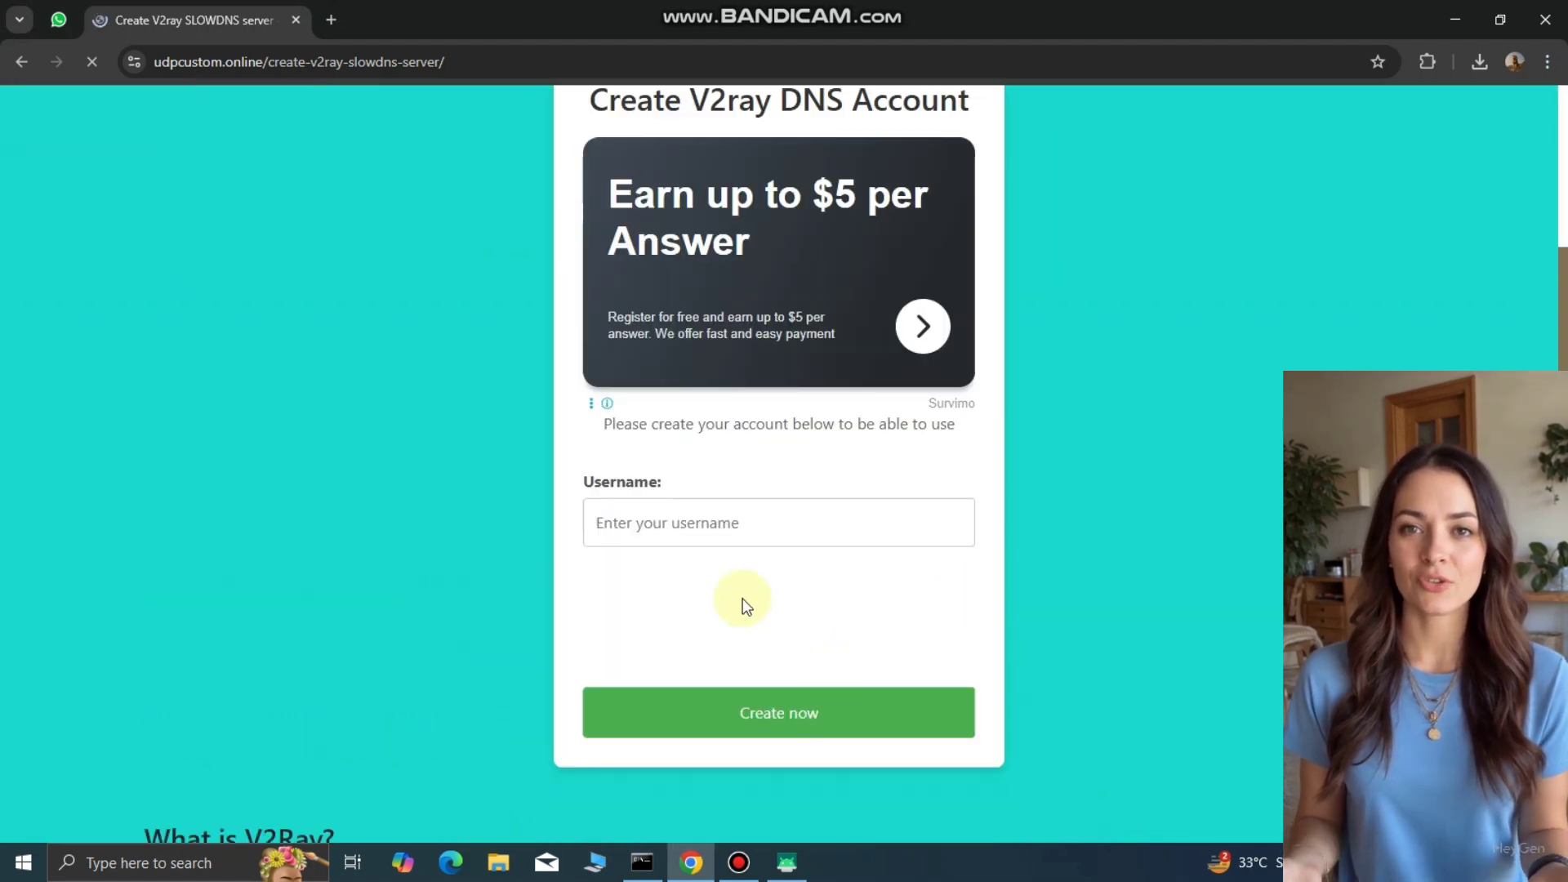
pyautogui.click(730, 524)
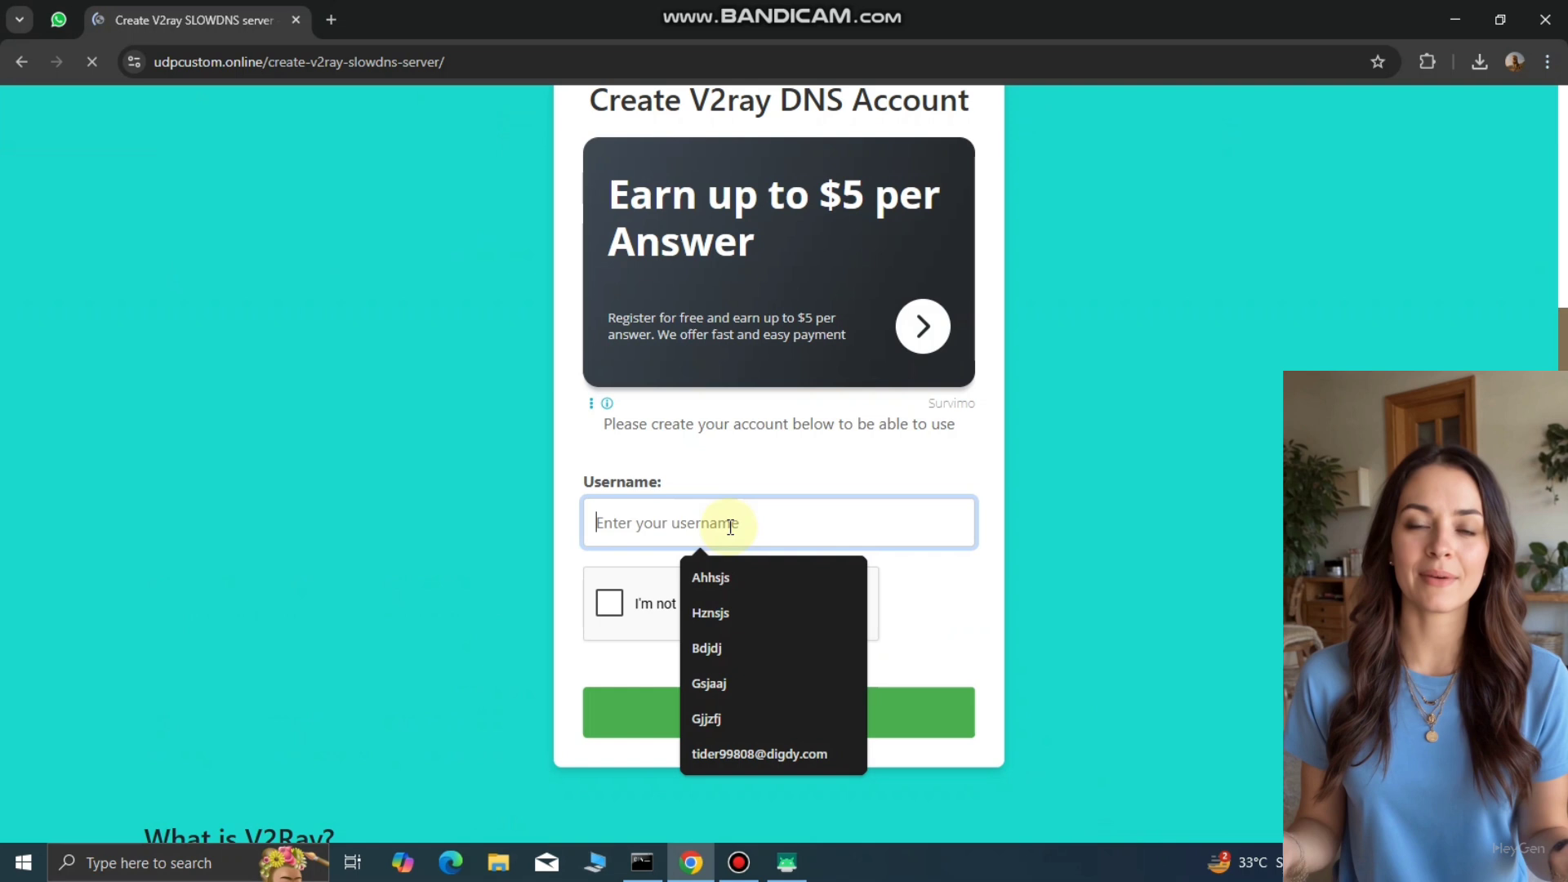
pyautogui.write('bvnb')
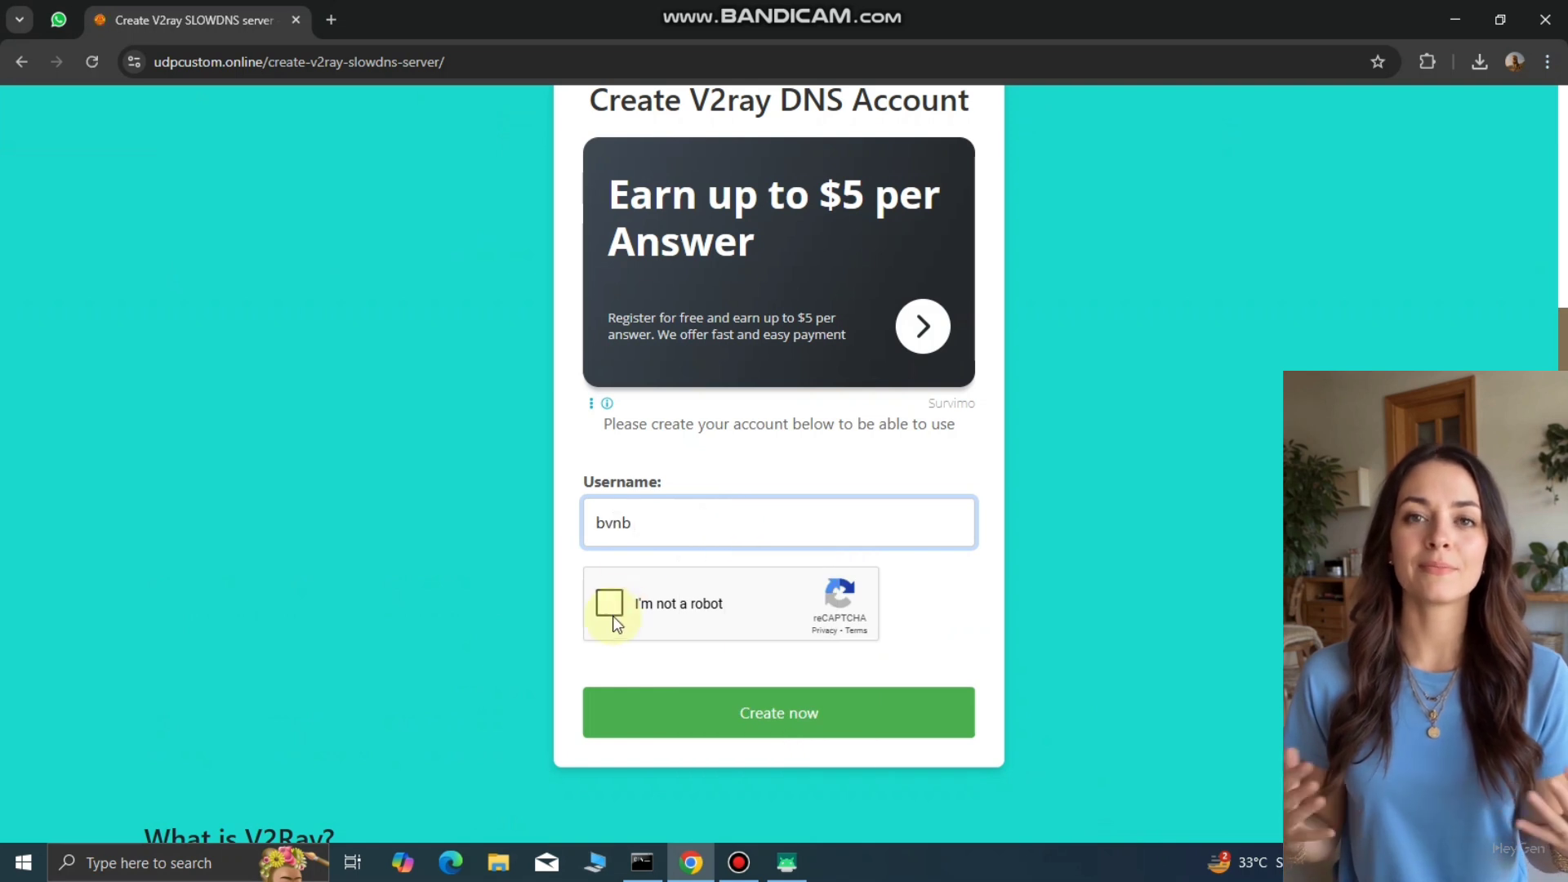
pyautogui.click(610, 614)
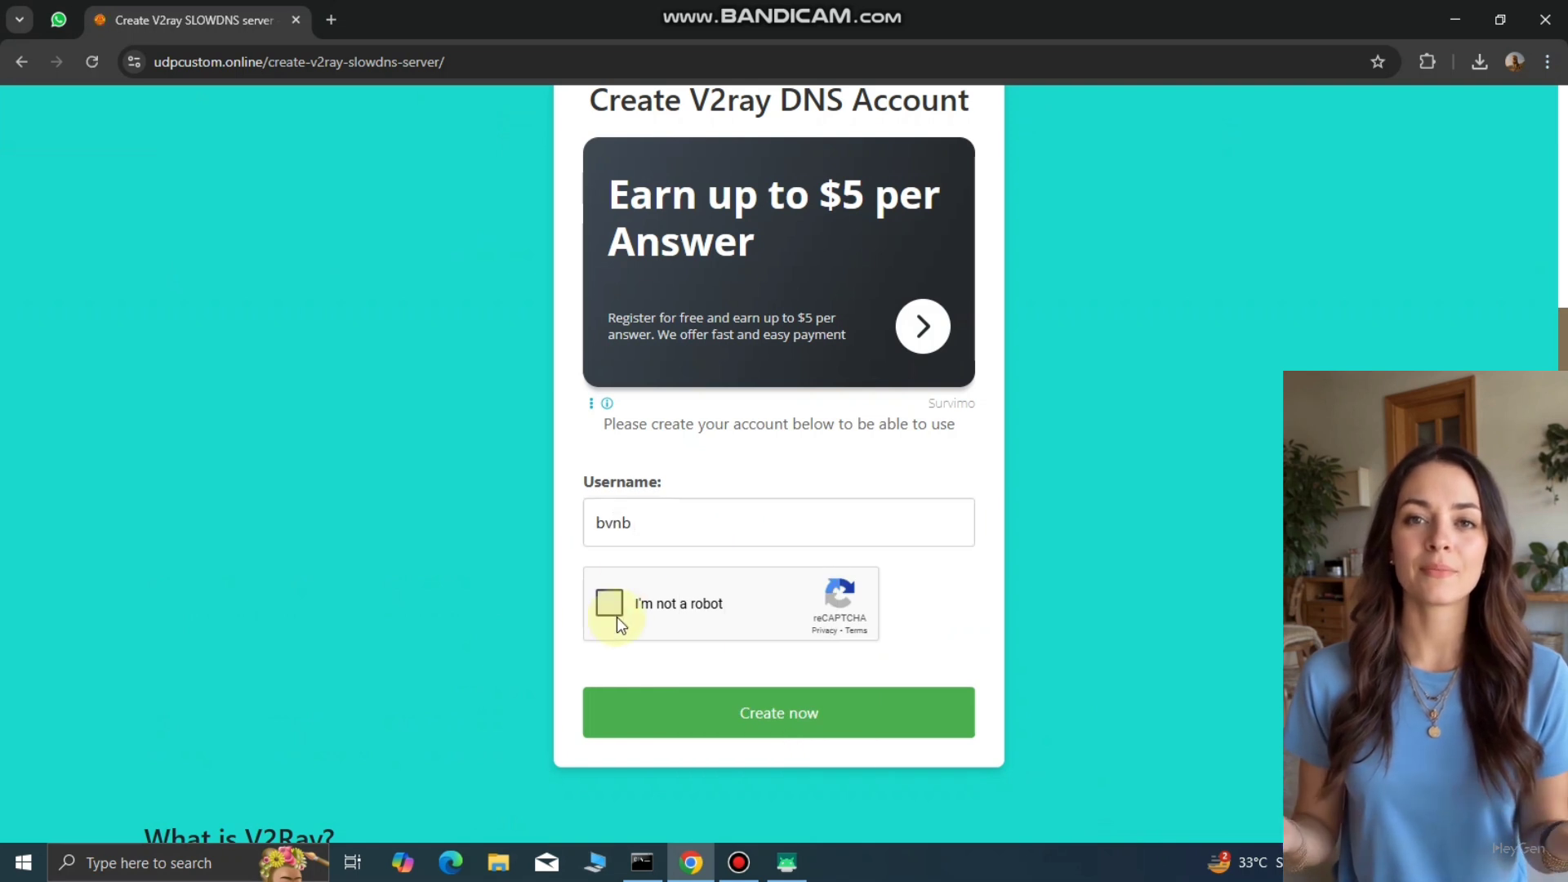
pyautogui.click(808, 730)
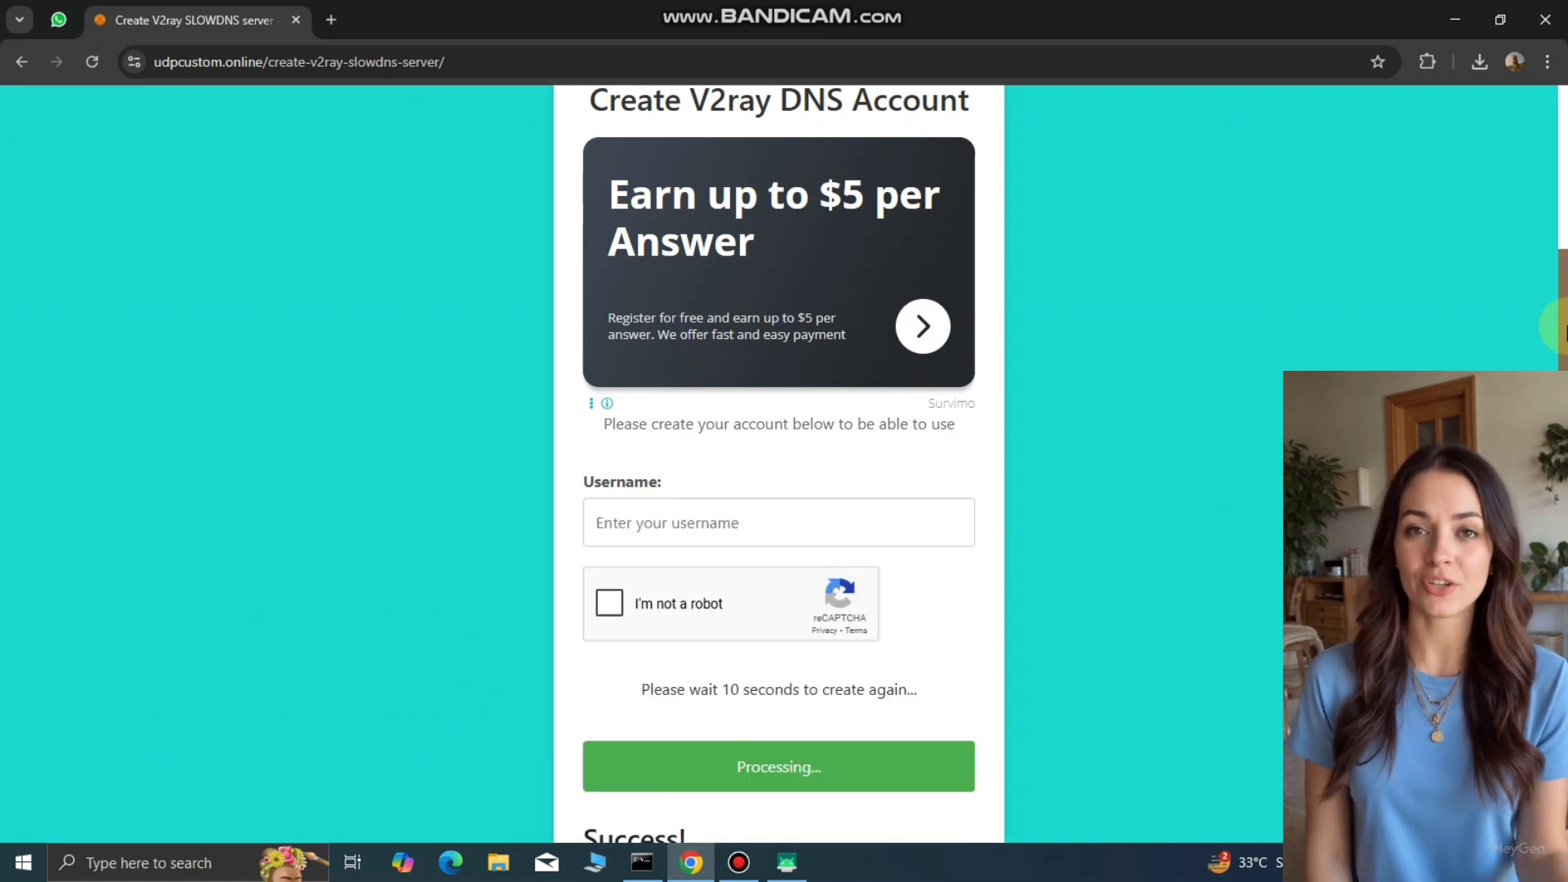
pyautogui.moveTo(1563, 321); pyautogui.dragTo(1564, 390)
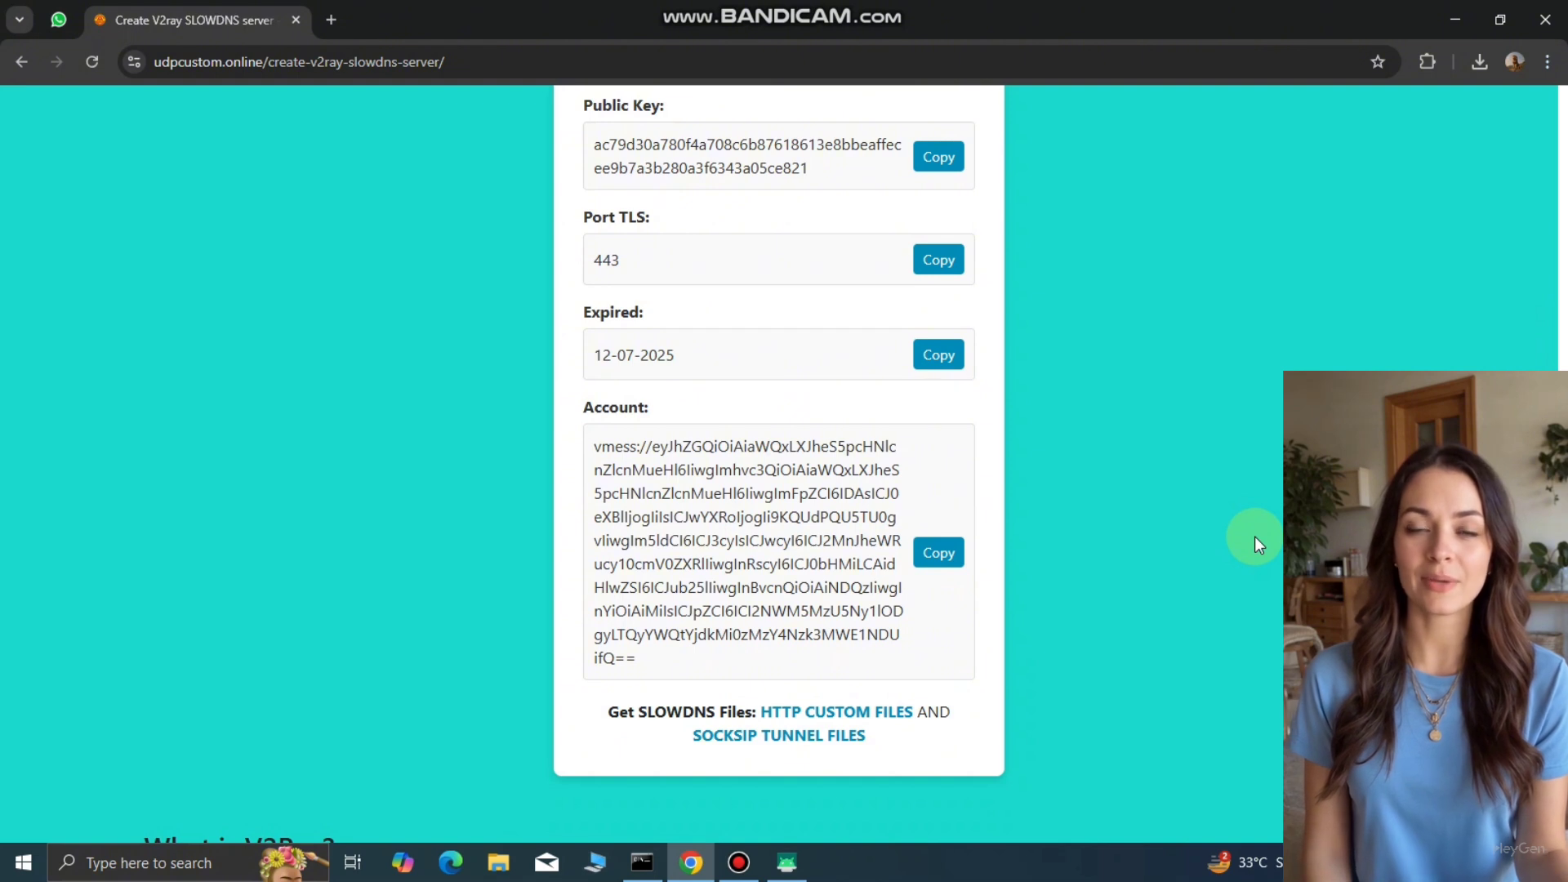
# - Import the vmess profile for id1-ray.ipservers.xyz:443 into DarkTunnel's payload, then stop recording
pyautogui.click(787, 863)
pyautogui.scroll(-1, 367, 552)
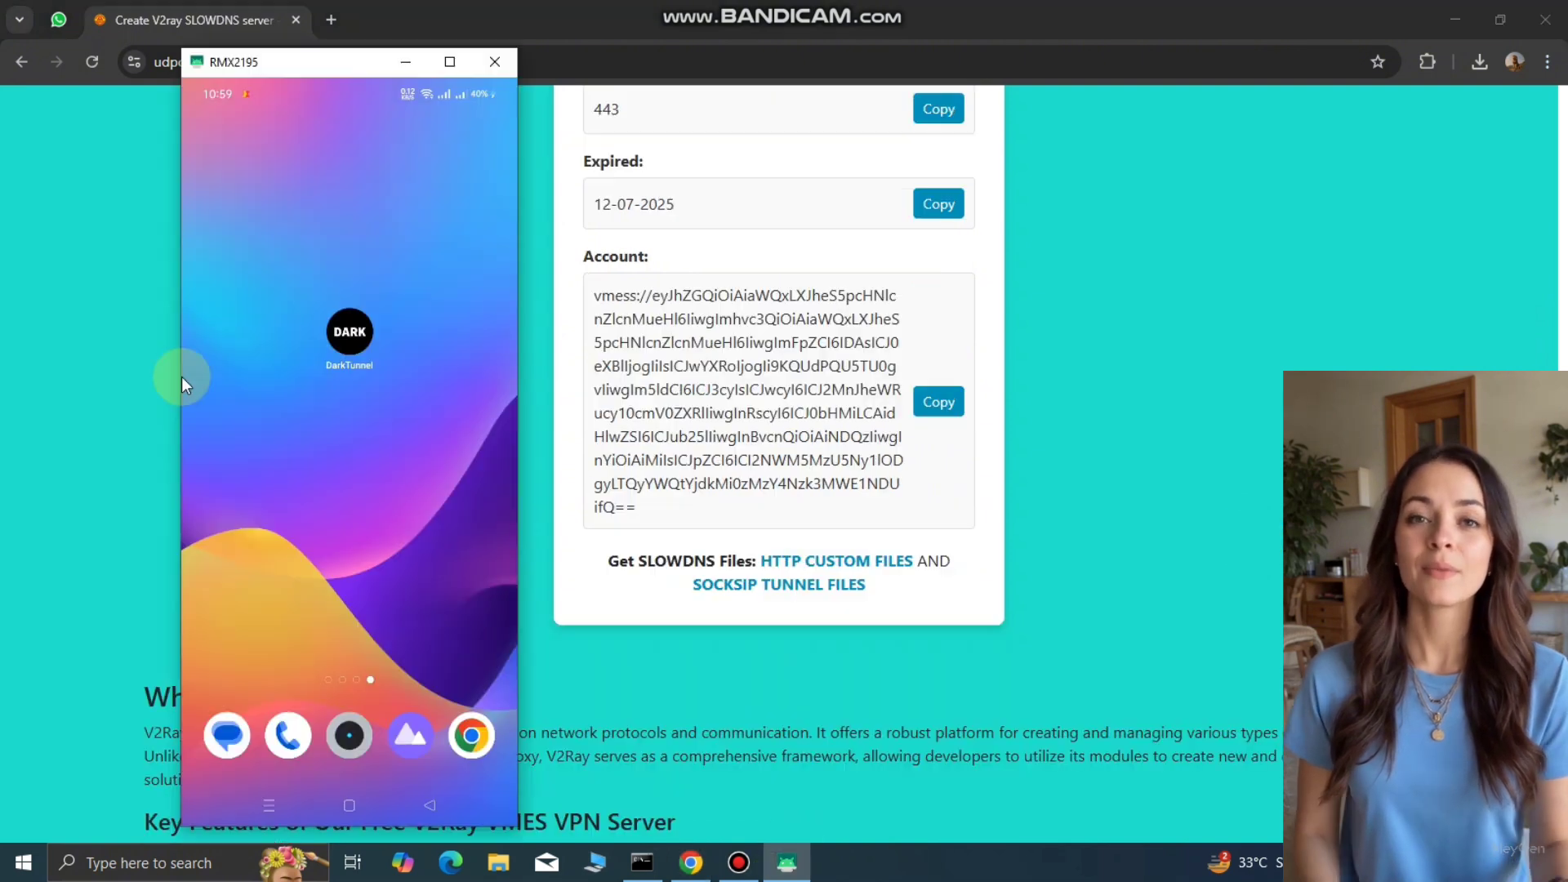
pyautogui.click(355, 334)
pyautogui.click(350, 327)
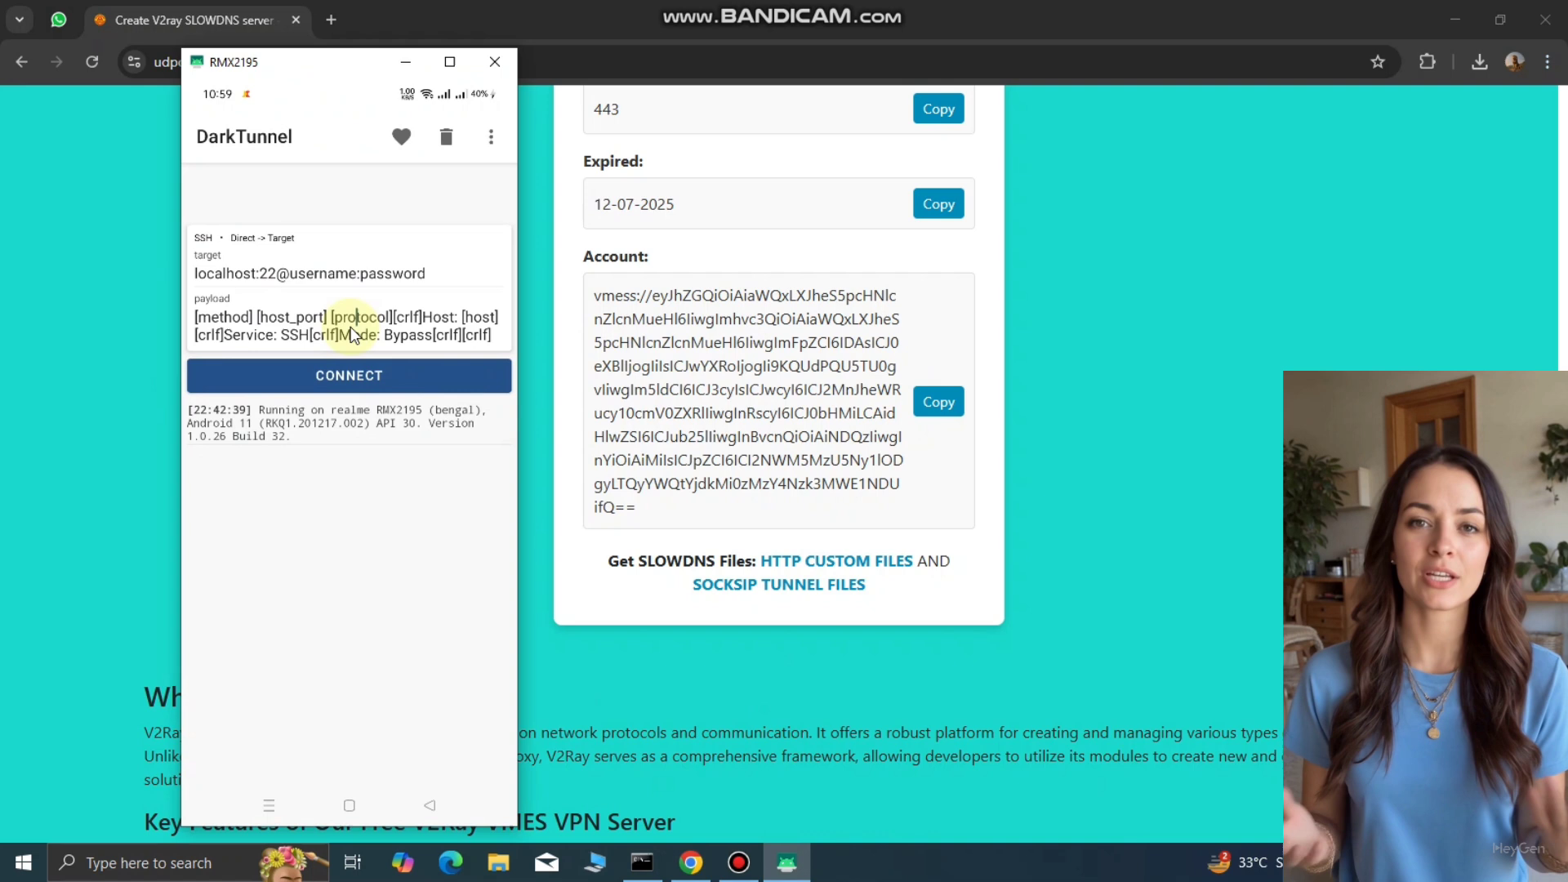
pyautogui.click(274, 306)
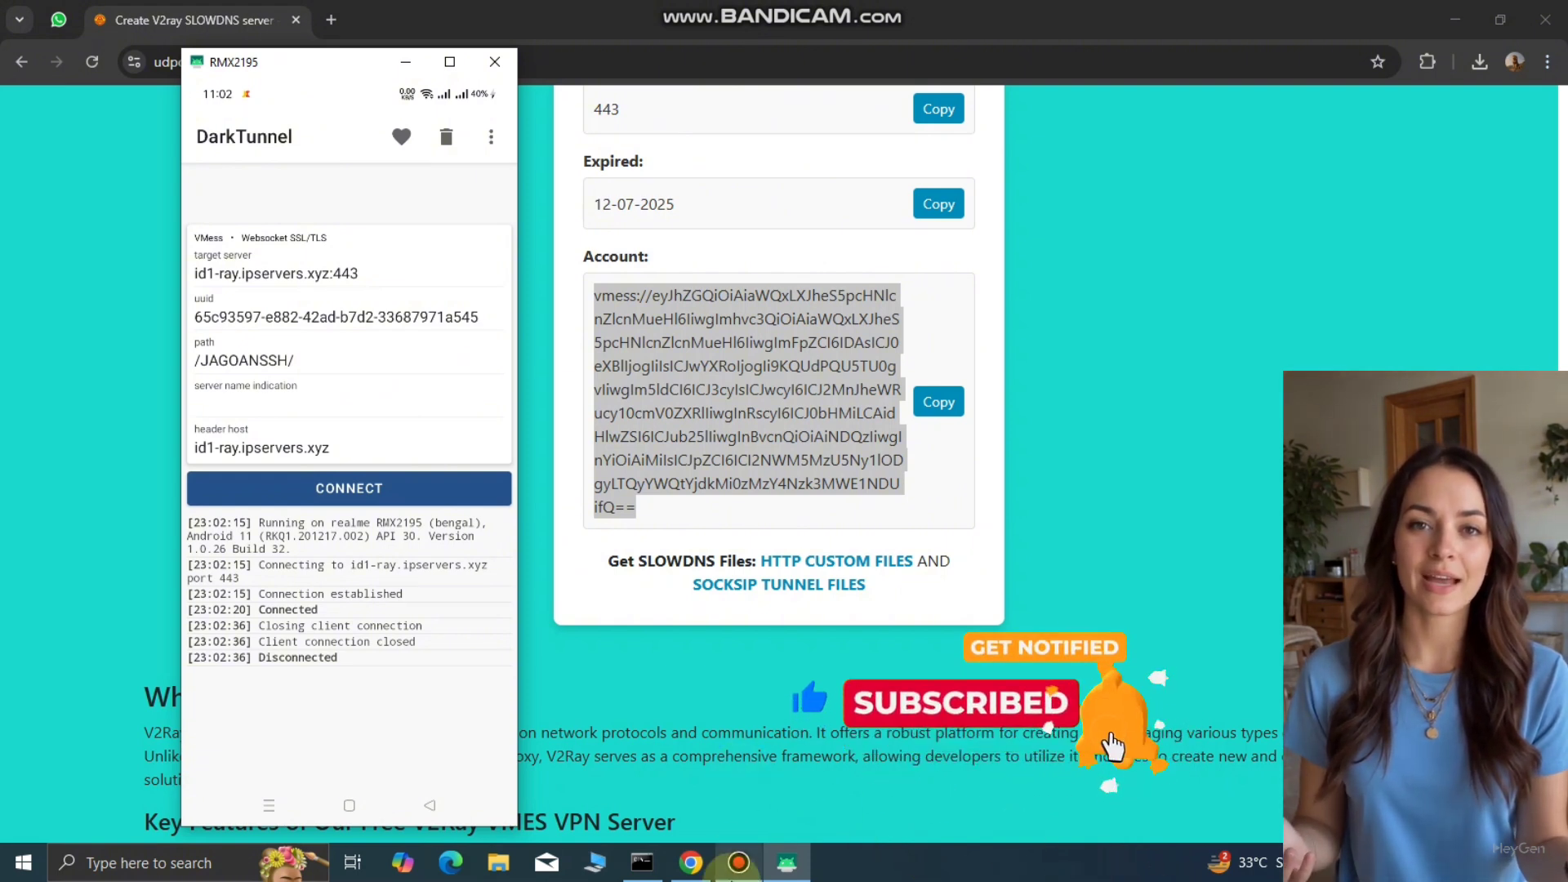
pyautogui.click(739, 862)
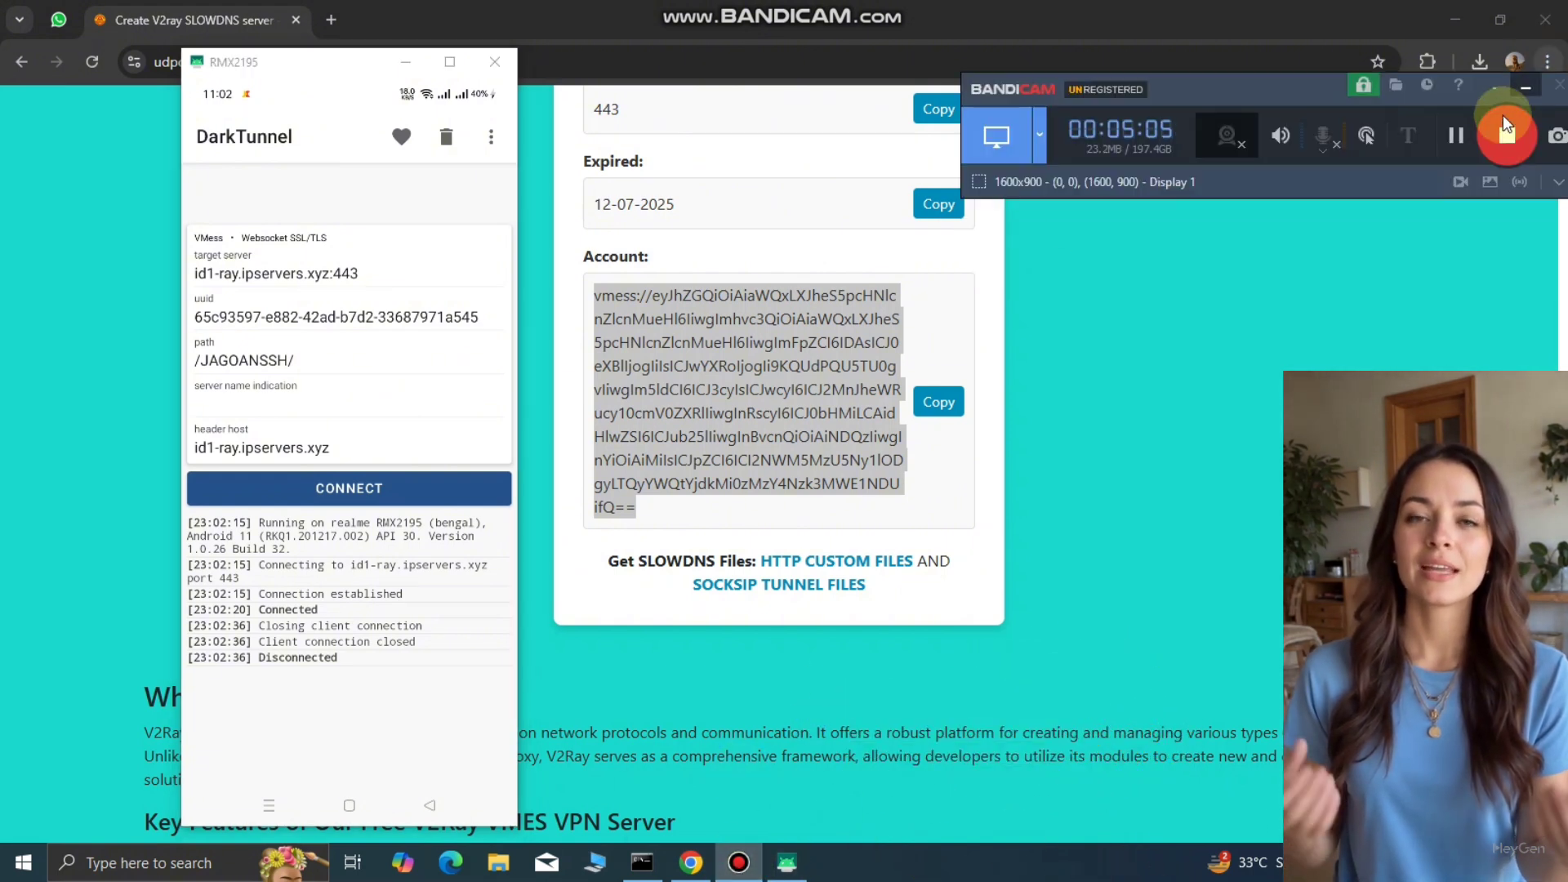